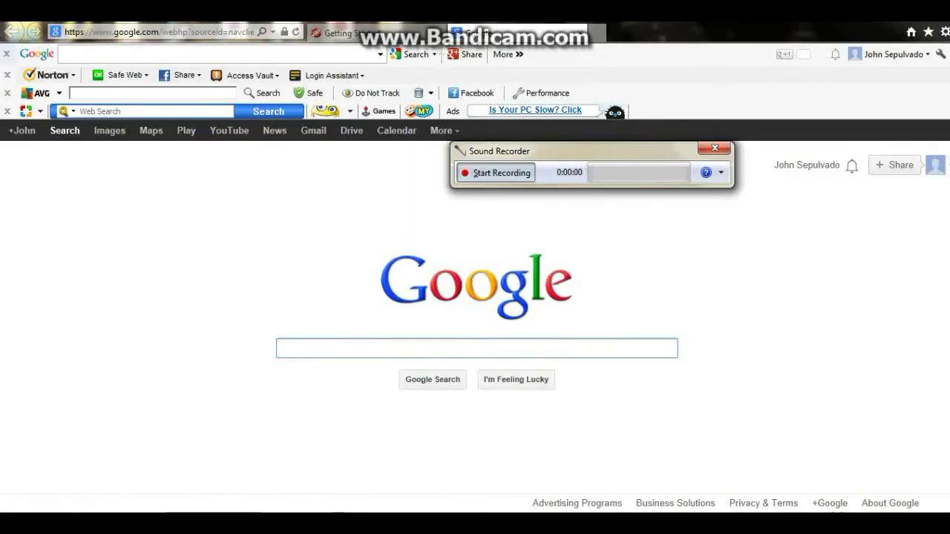
- Start recording in Sound Recorder and move its window down out of the way
{"action": "key", "text": "Return"}
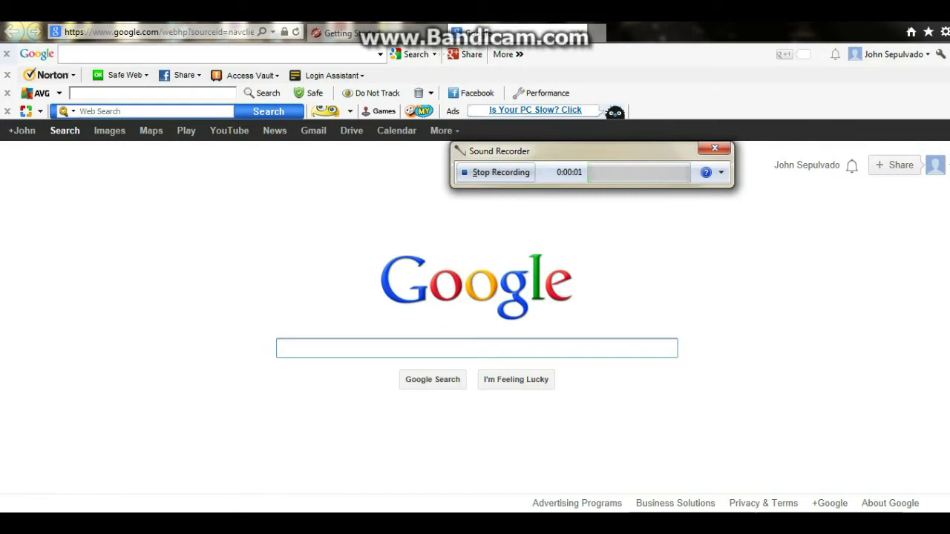
{"action": "left_click_drag", "start_coordinate": [579, 150], "coordinate": [682, 515]}
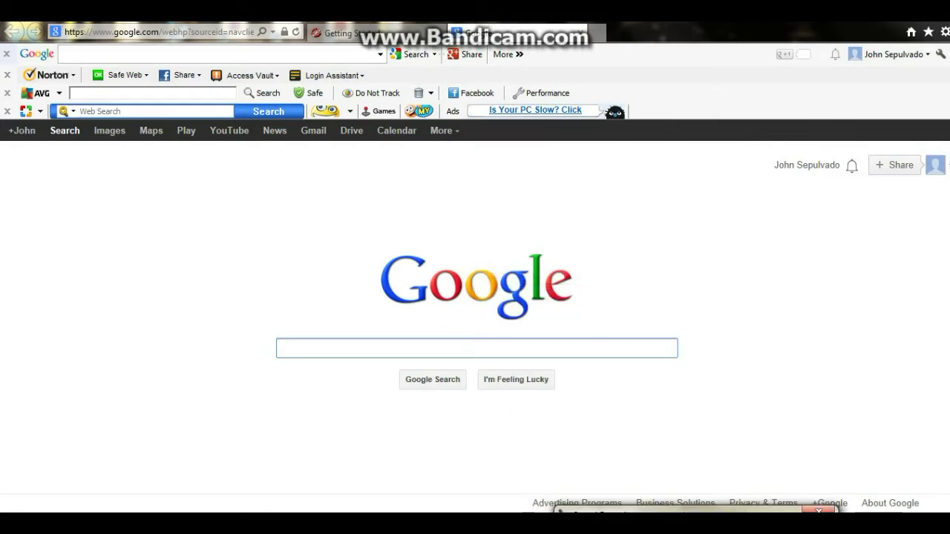
- Bring ArcSoft ShowBiz to the front for a brief look and minimize it again
{"action": "left_click", "coordinate": [234, 511]}
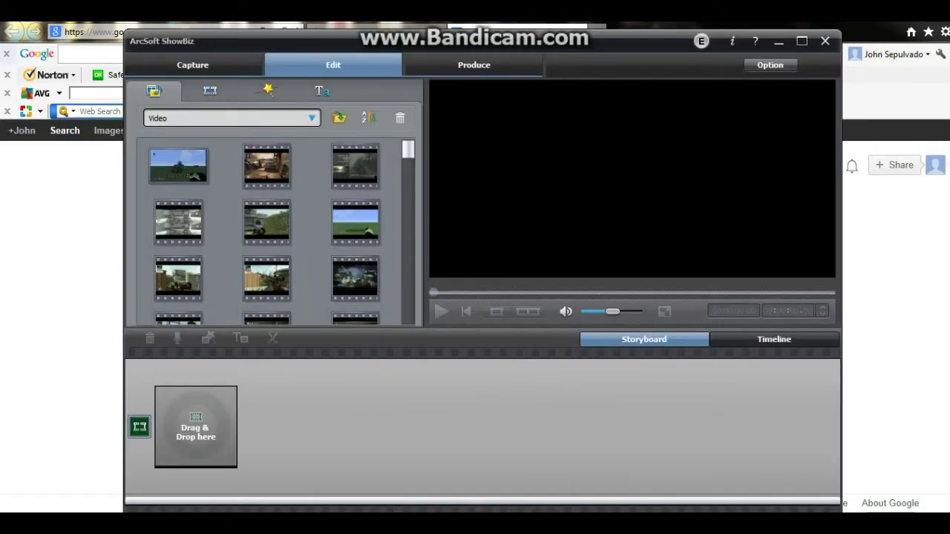
{"action": "left_click_drag", "start_coordinate": [475, 41], "coordinate": [498, 63]}
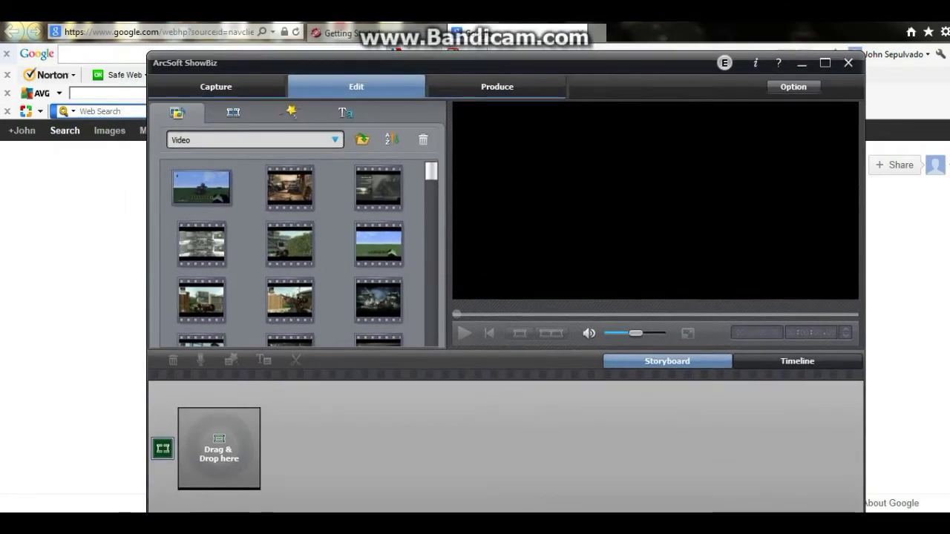
{"action": "left_click", "coordinate": [802, 63]}
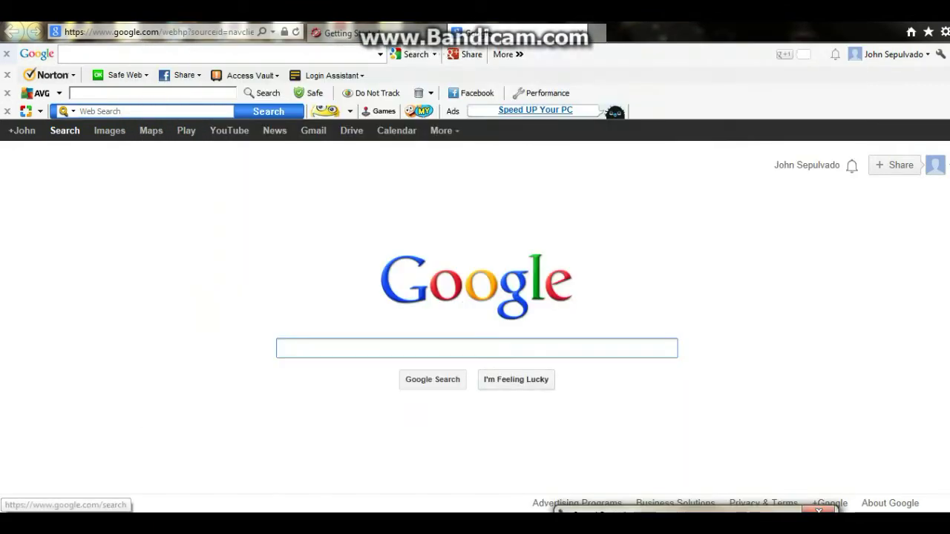
- Search the installed programs for "sound recor" and choose Sound Recorder
{"action": "left_click_drag", "start_coordinate": [696, 510], "coordinate": [707, 374]}
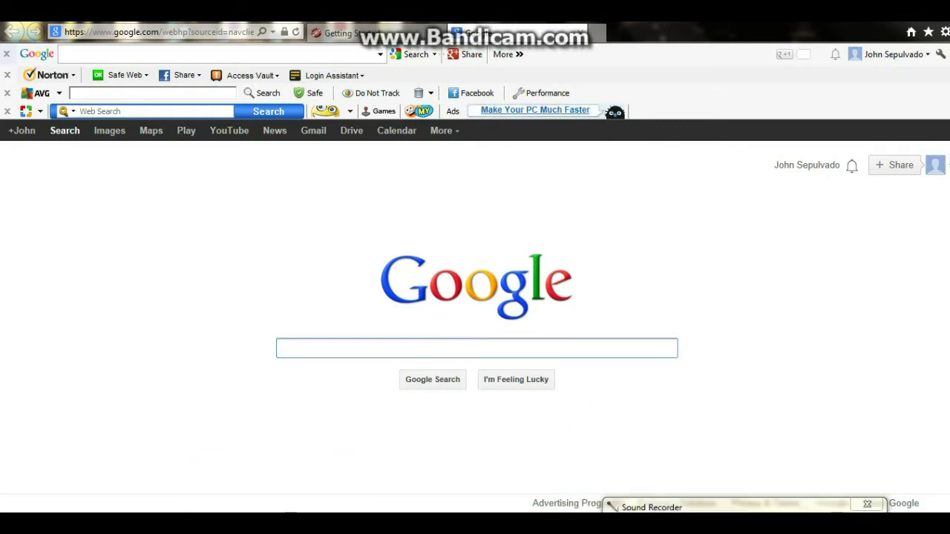
{"action": "left_click", "coordinate": [16, 512]}
{"action": "left_click", "coordinate": [83, 493]}
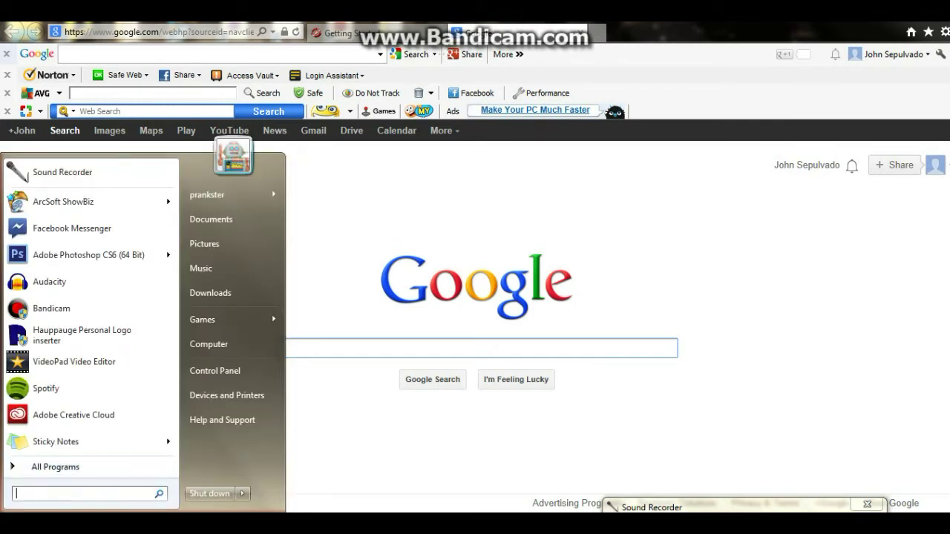
{"action": "type", "text": "sound"}
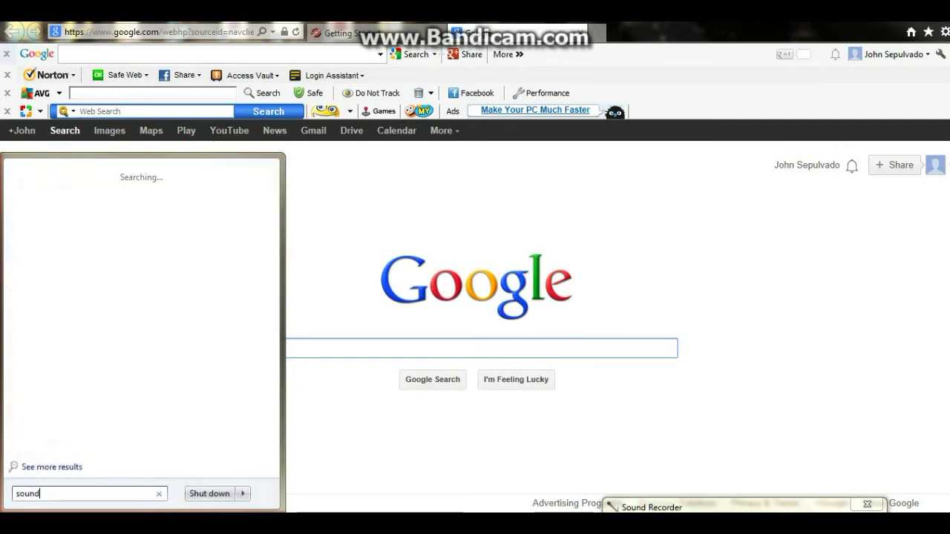
{"action": "type", "text": " recor"}
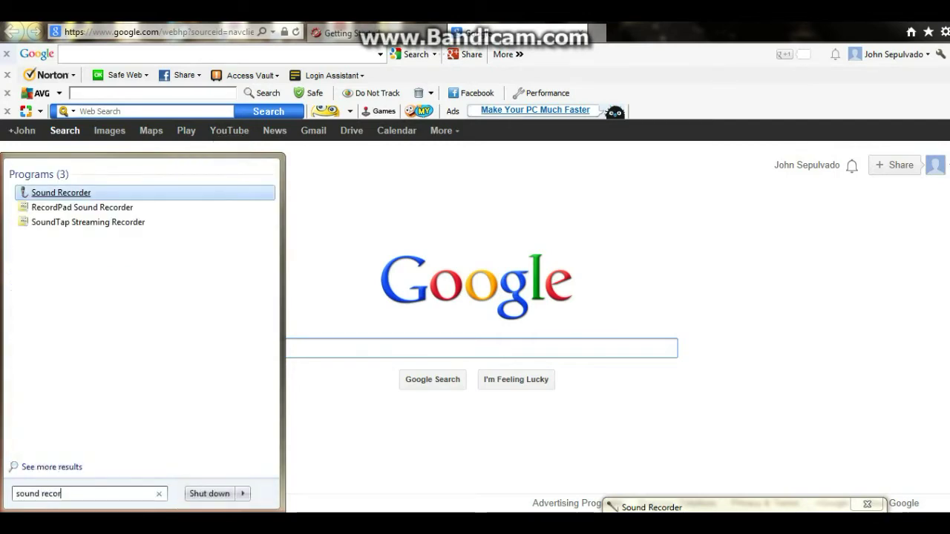
{"action": "left_click", "coordinate": [82, 193]}
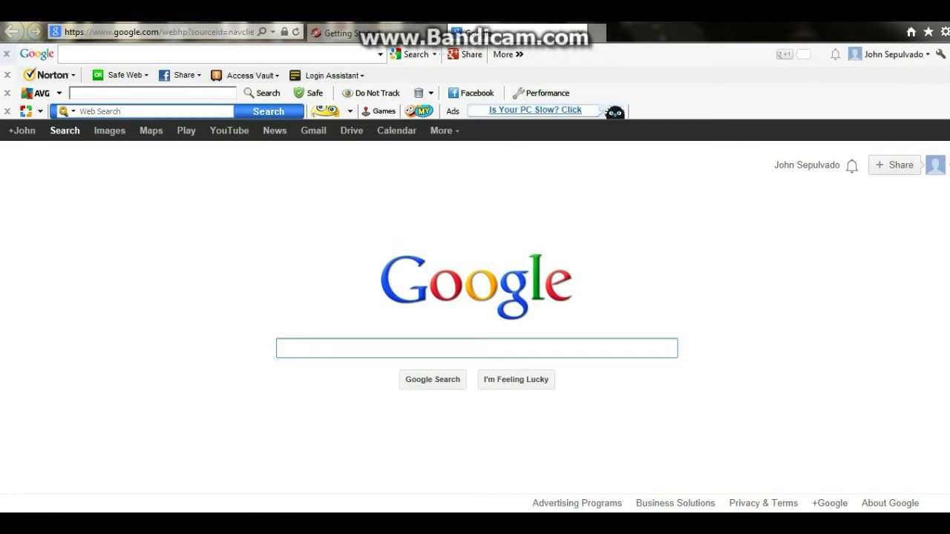
- Search Google for sound recorder and view the Free Sound Recorder page on CNET Download.com
{"action": "type", "text": "sound re"}
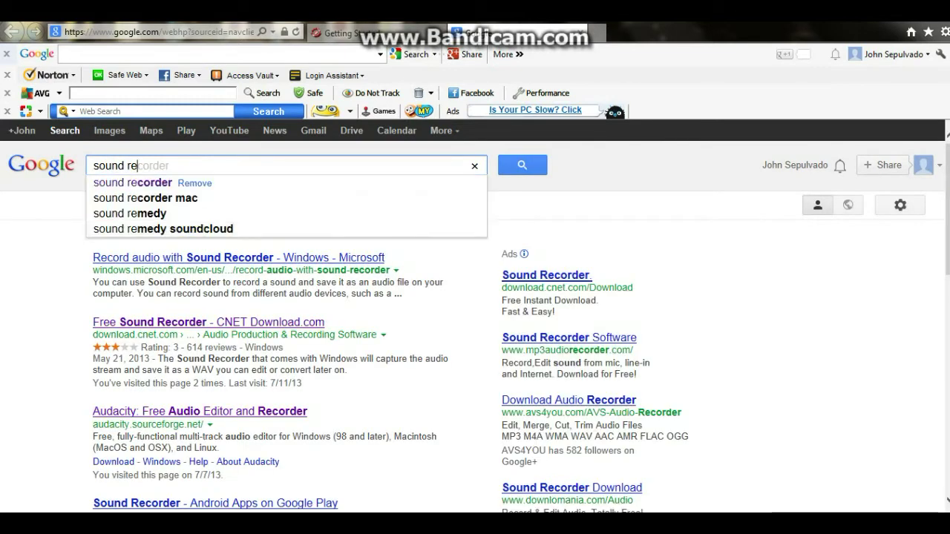
{"action": "left_click", "coordinate": [208, 322]}
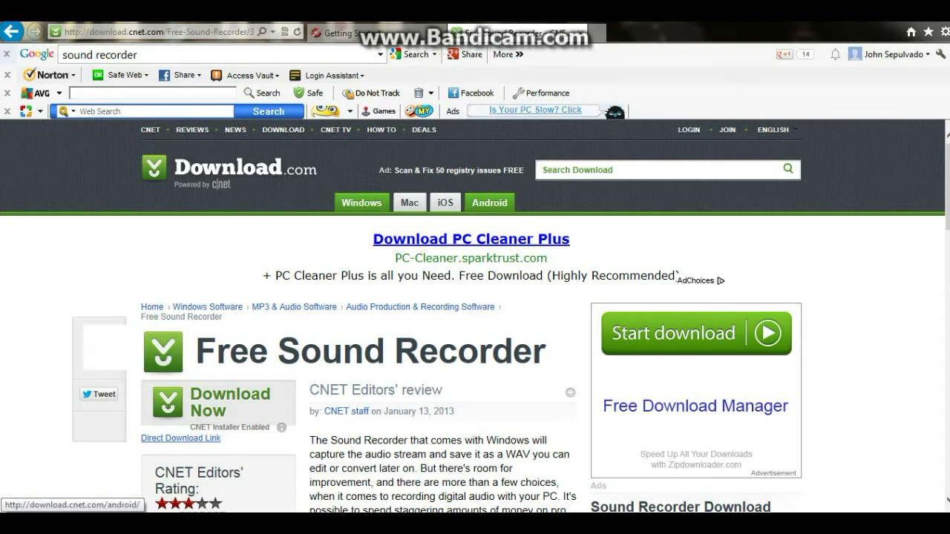
{"action": "scroll", "coordinate": [489, 203], "scroll_direction": "down", "scroll_amount": 2}
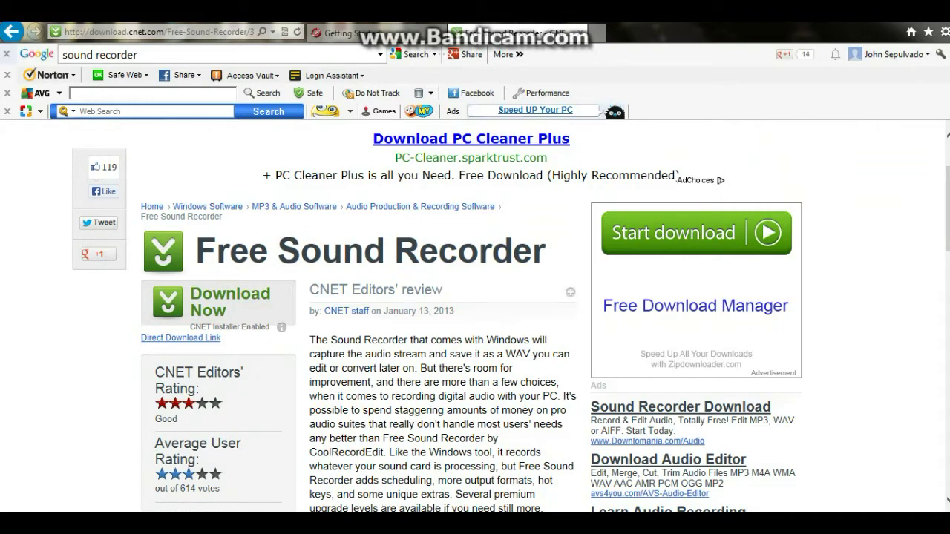
{"action": "scroll", "coordinate": [474, 316], "scroll_direction": "up", "scroll_amount": 2}
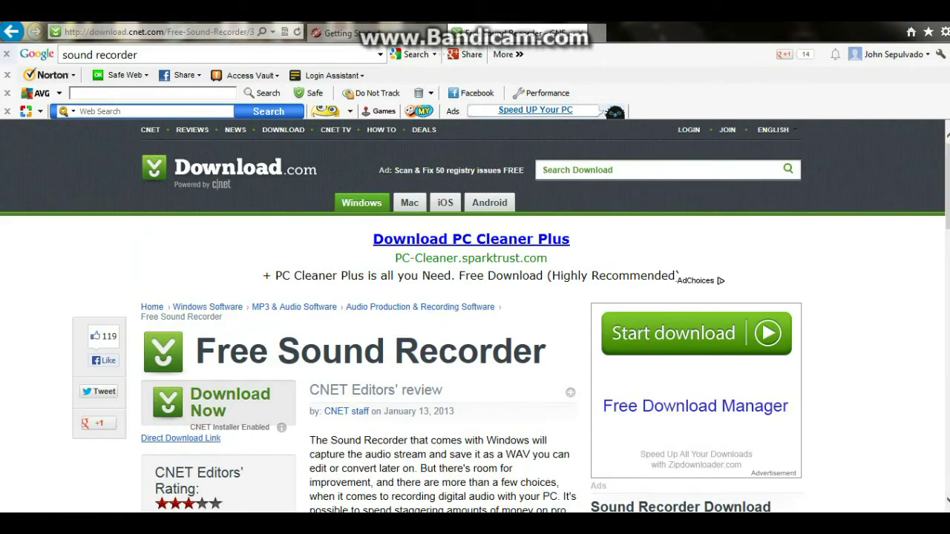
- Clear the browser and Windows Media Player windows off the desktop
{"action": "key", "text": "super+Down"}
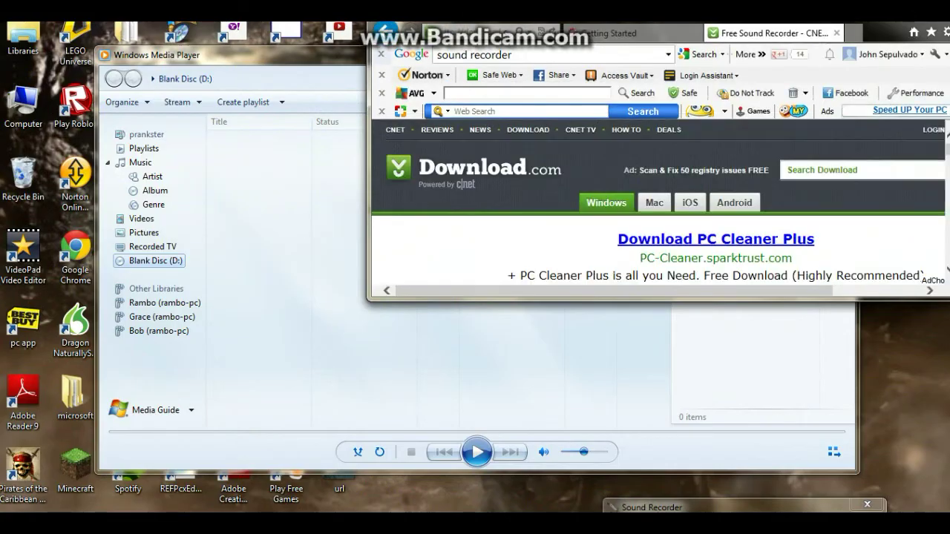
{"action": "left_click_drag", "start_coordinate": [875, 22], "coordinate": [871, 65]}
{"action": "left_click", "coordinate": [890, 50]}
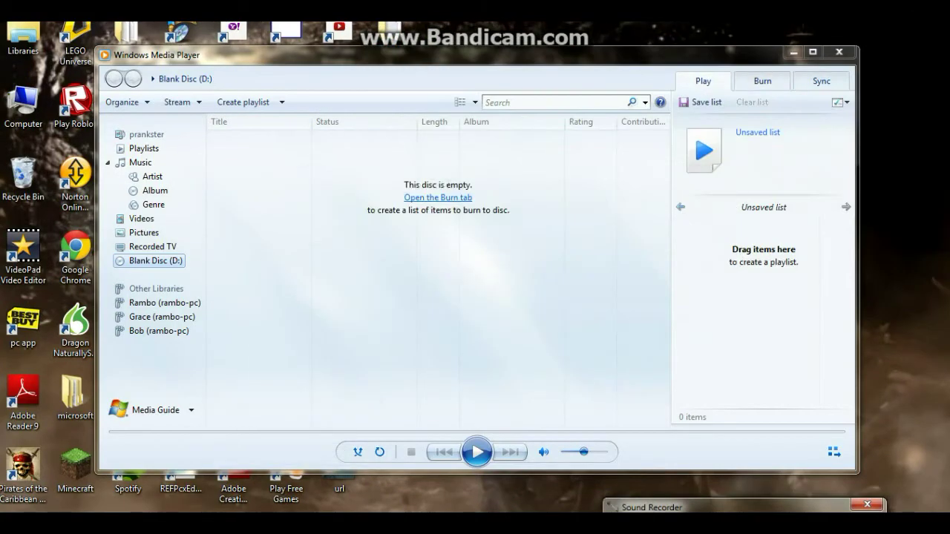
{"action": "left_click", "coordinate": [839, 52]}
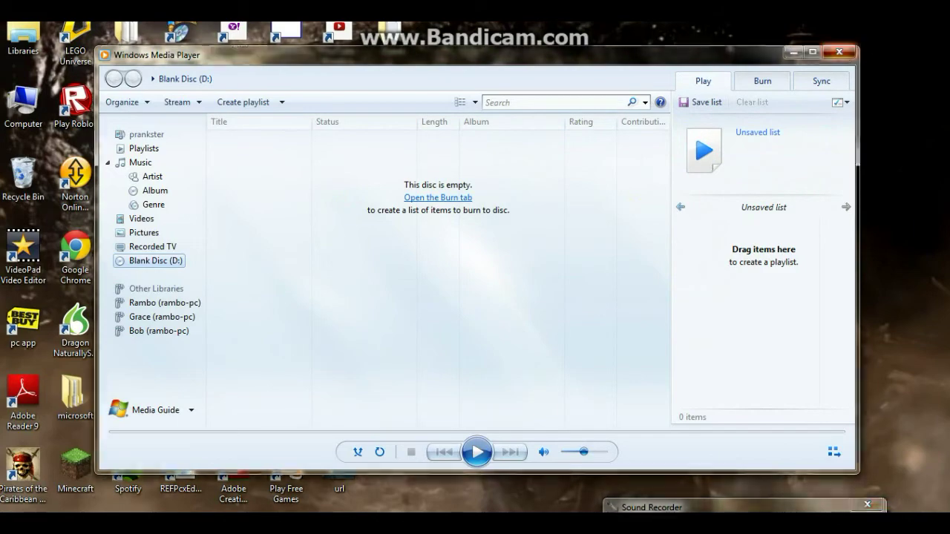
- Switch to ArcSoft ShowBiz and move the Sound Recorder window fully into view
{"action": "left_click", "coordinate": [233, 523]}
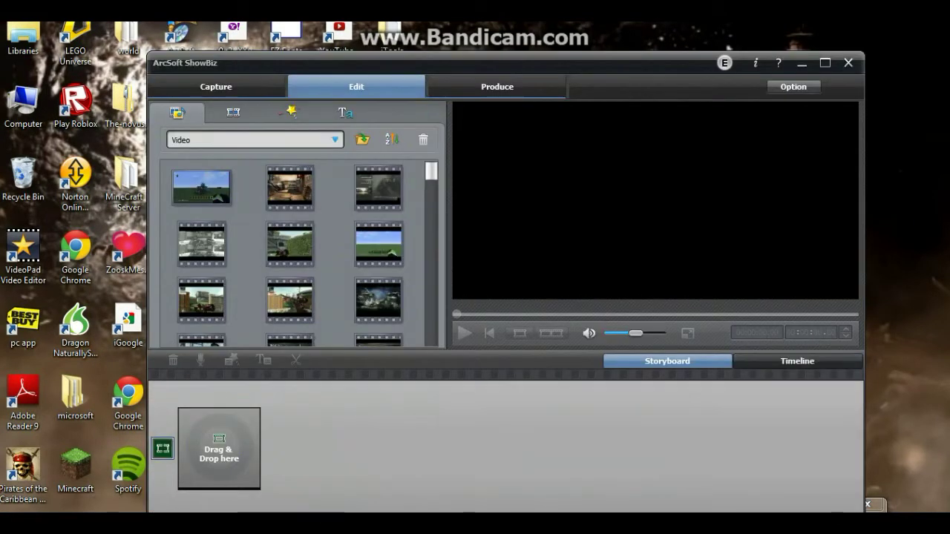
{"action": "left_click_drag", "start_coordinate": [874, 509], "coordinate": [927, 417]}
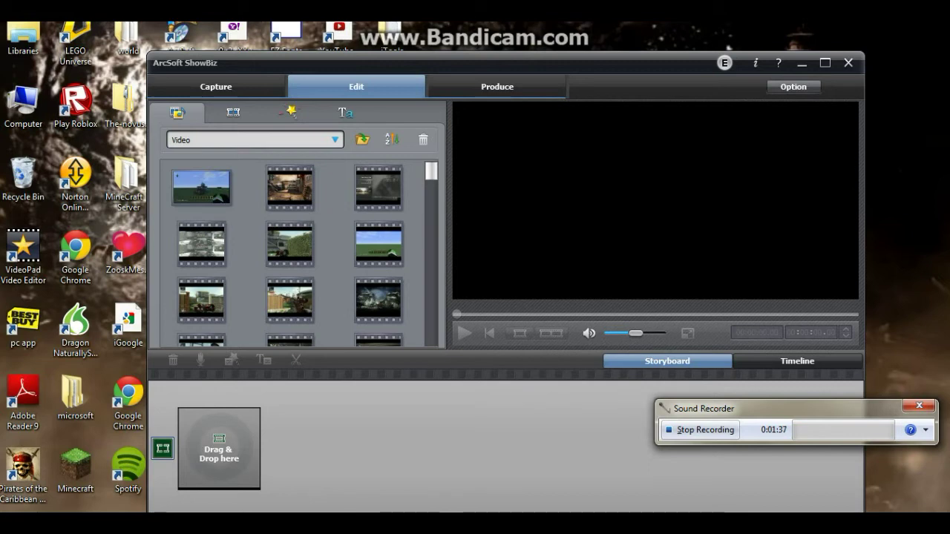
- Open the Capture module to view its source and audio device settings, and close it again
{"action": "left_click", "coordinate": [216, 87]}
{"action": "left_click", "coordinate": [216, 87]}
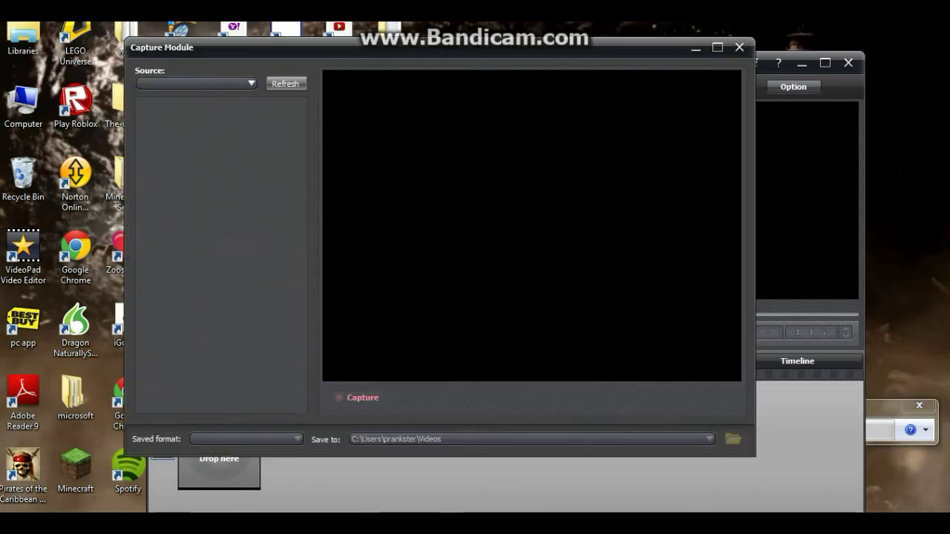
{"action": "left_click_drag", "start_coordinate": [883, 406], "coordinate": [552, 327]}
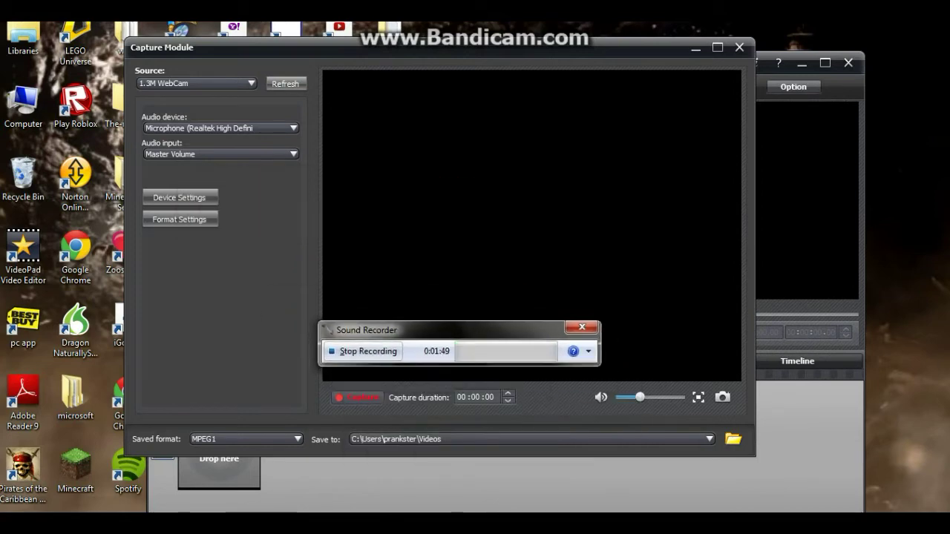
{"action": "mouse_move", "coordinate": [277, 519]}
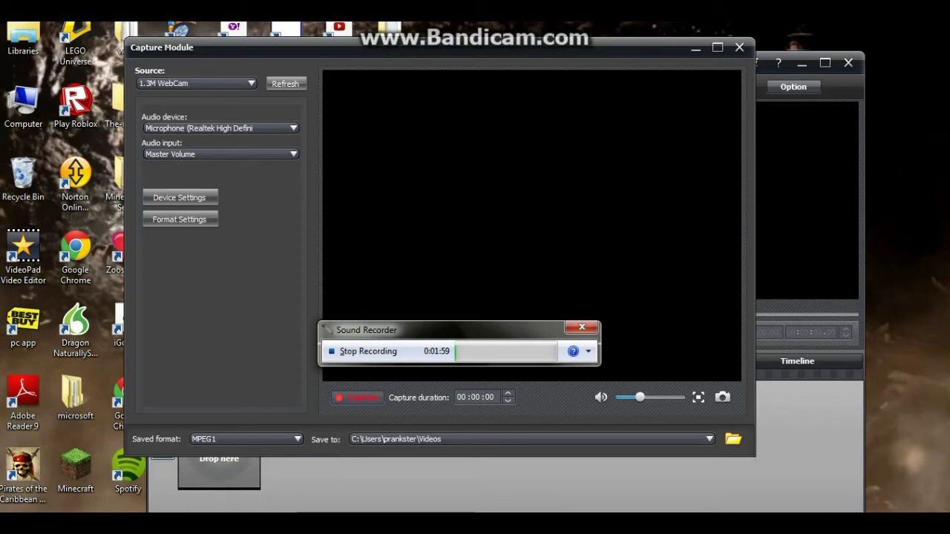
{"action": "left_click", "coordinate": [696, 47]}
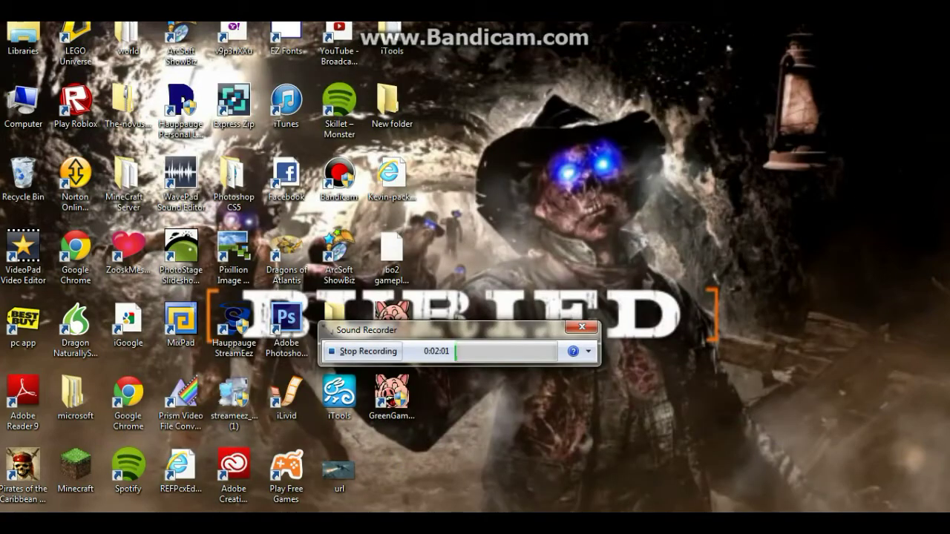
{"action": "key", "text": "alt+Tab"}
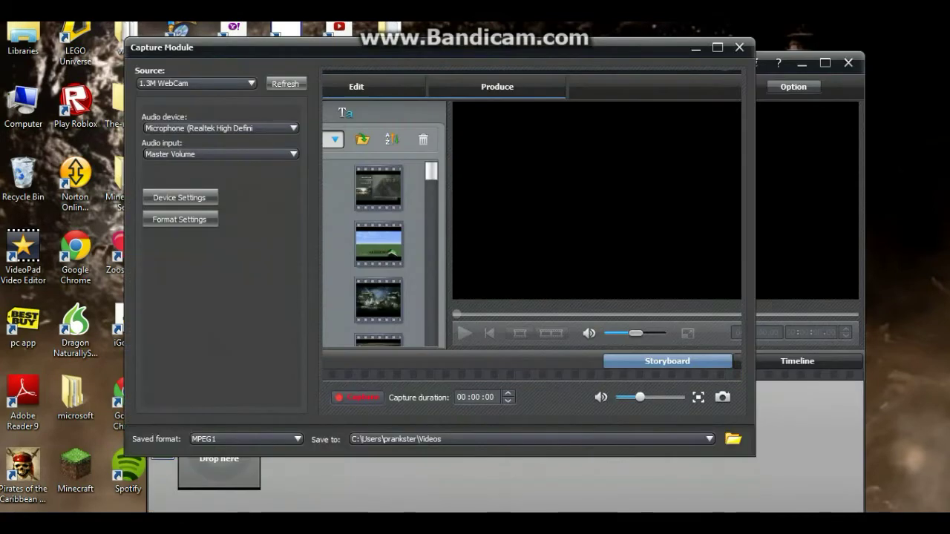
{"action": "left_click", "coordinate": [739, 47]}
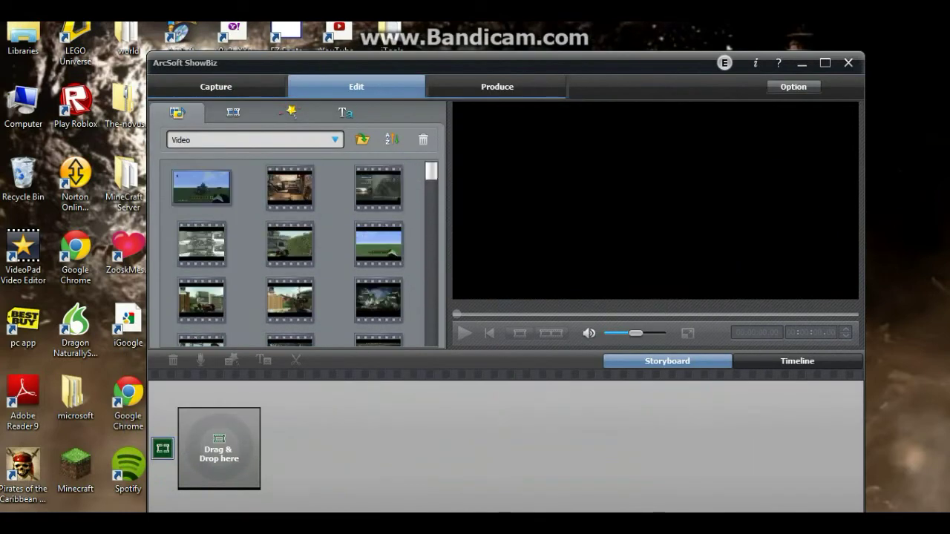
- Switch the media library to the Audio category and open the dialog for importing audio files
{"action": "left_click_drag", "start_coordinate": [431, 171], "coordinate": [431, 207]}
{"action": "left_click", "coordinate": [334, 140]}
{"action": "key", "text": "Up"}
{"action": "key", "text": "Up"}
{"action": "key", "text": "Up"}
{"action": "key", "text": "Return"}
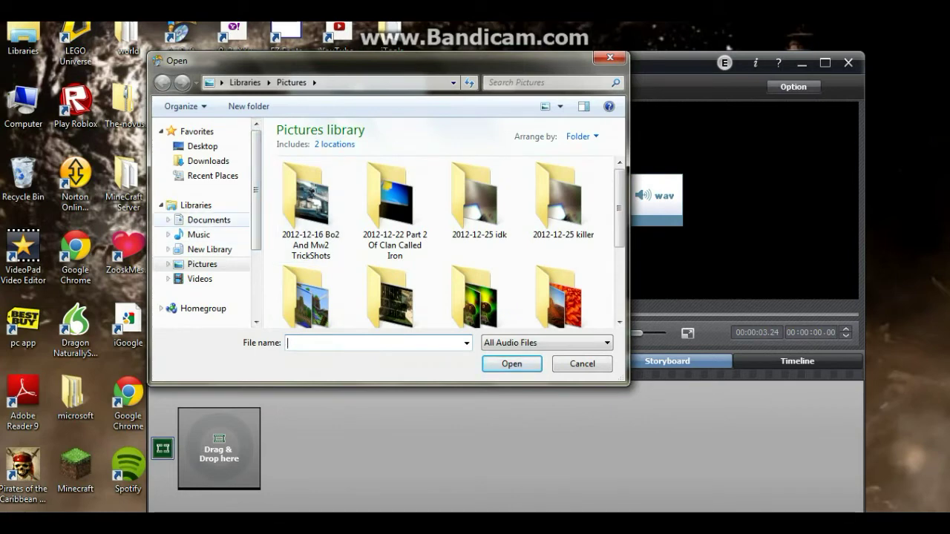
- Look over the audio files in the Documents library, cancel the import, and review the Audio media list
{"action": "left_click", "coordinate": [208, 220]}
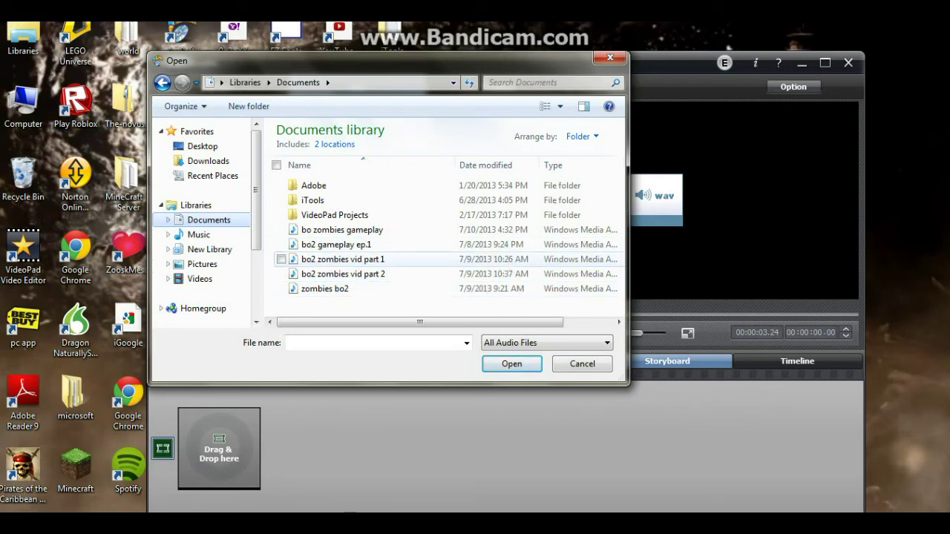
{"action": "left_click", "coordinate": [609, 58]}
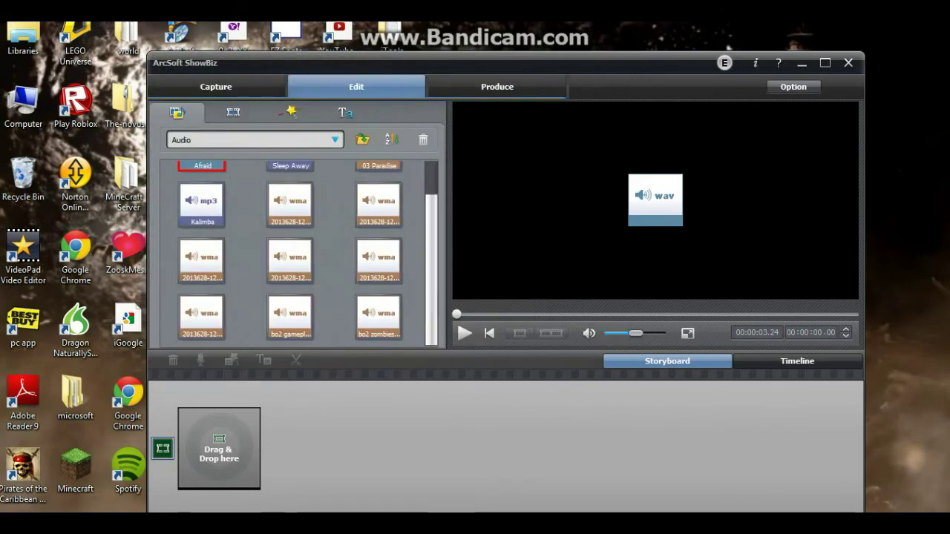
{"action": "scroll", "coordinate": [298, 252], "scroll_direction": "up", "scroll_amount": 1}
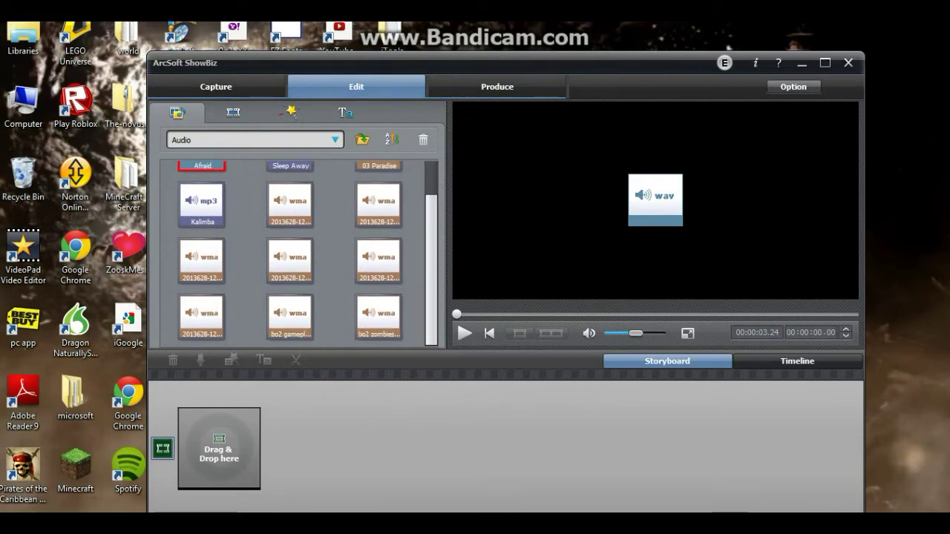
{"action": "scroll", "coordinate": [299, 254], "scroll_direction": "up", "scroll_amount": 1}
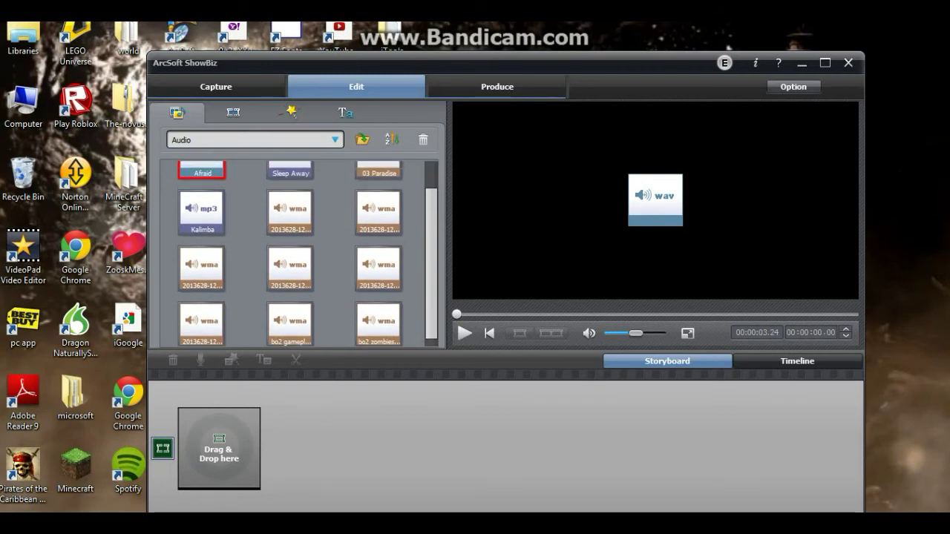
{"action": "scroll", "coordinate": [299, 254], "scroll_direction": "up", "scroll_amount": 2}
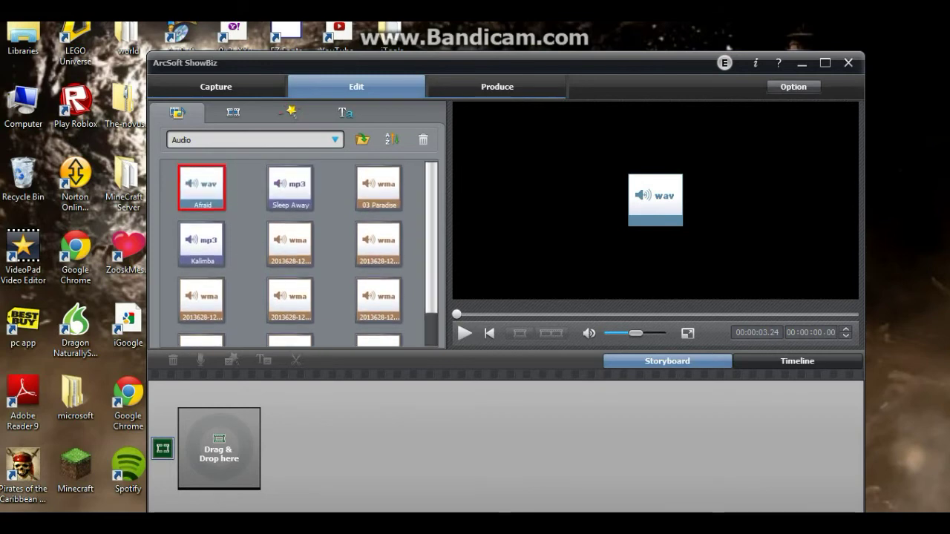
{"action": "scroll", "coordinate": [299, 254], "scroll_direction": "down", "scroll_amount": 3}
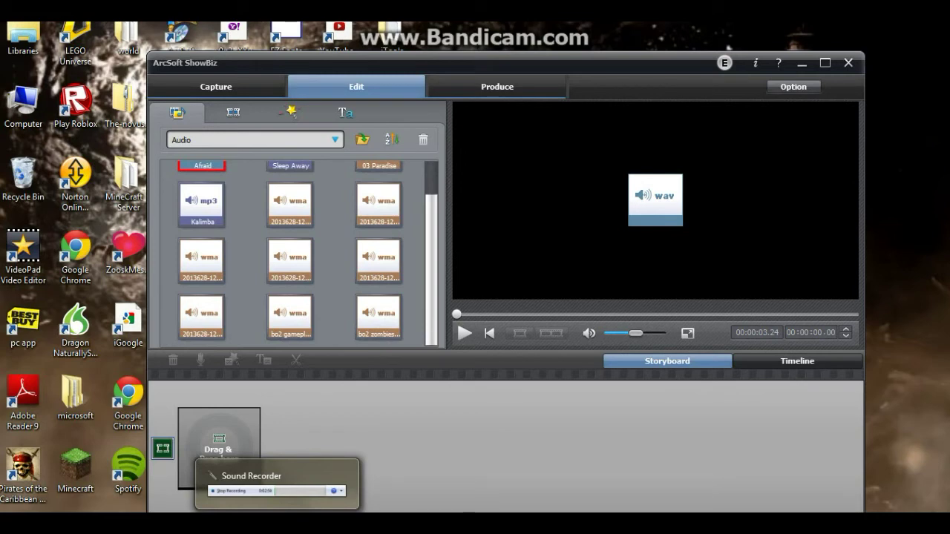
- Stop the Sound Recorder recording and name the Windows Media Audio file "toturial" in the Documents library
{"action": "left_click", "coordinate": [277, 519]}
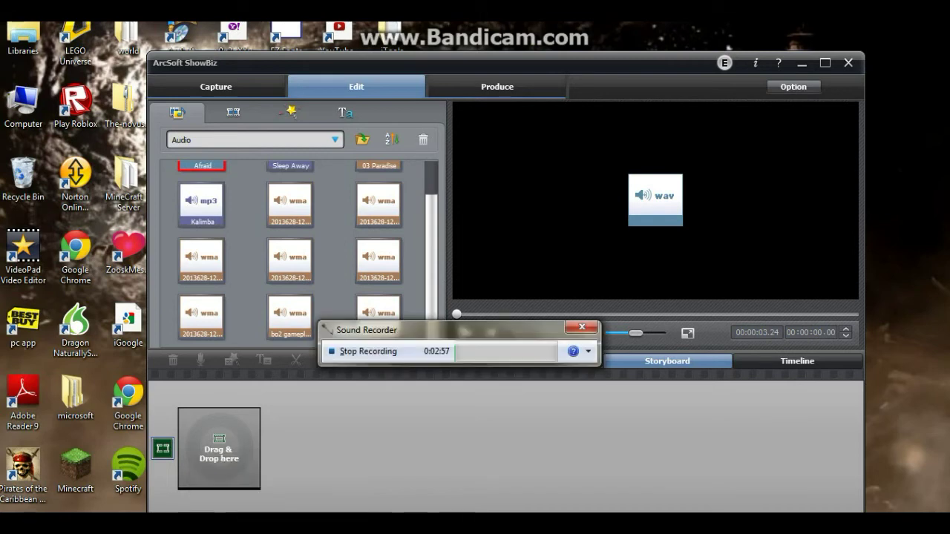
{"action": "left_click_drag", "start_coordinate": [460, 330], "coordinate": [609, 274]}
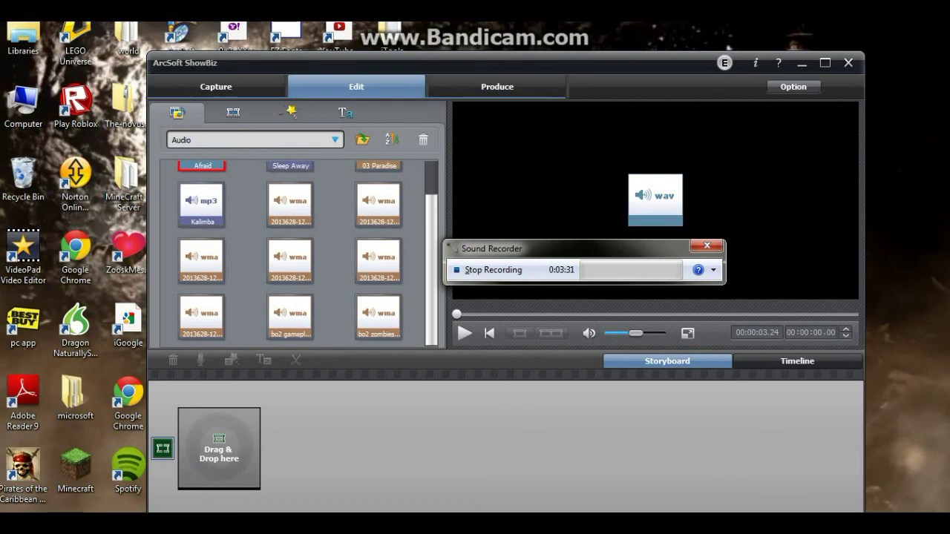
{"action": "key", "text": "alt+s"}
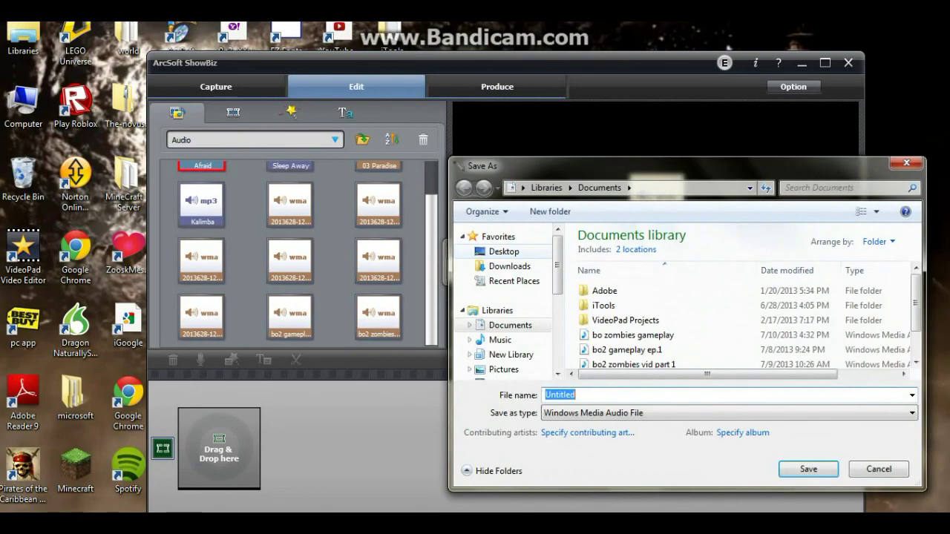
{"action": "type", "text": "t"}
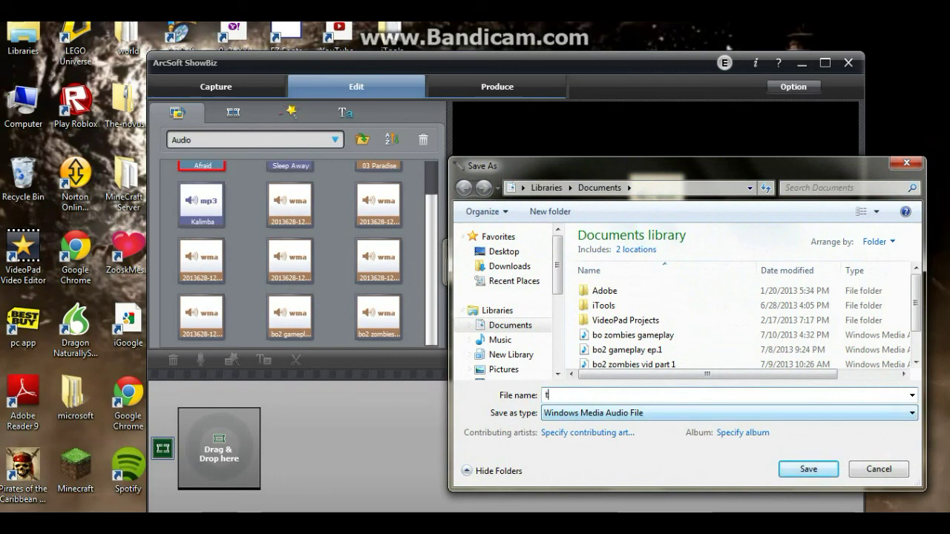
{"action": "type", "text": "oturial"}
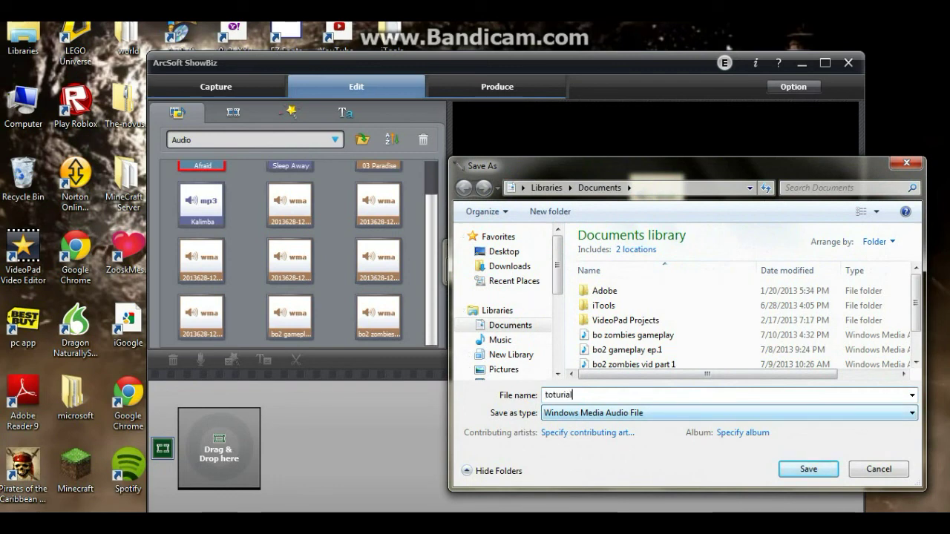